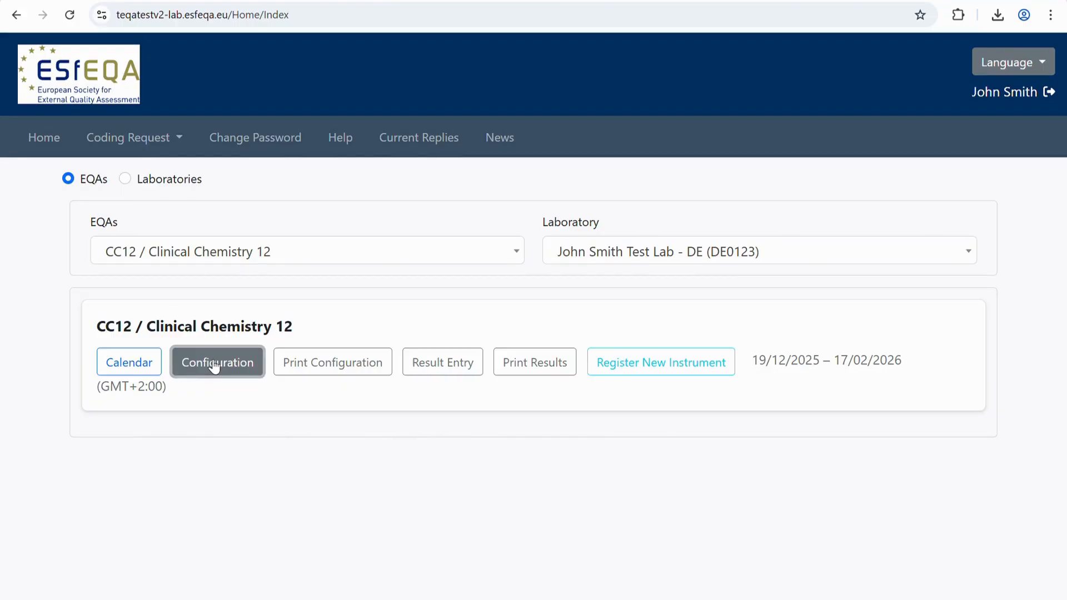
Open the lab configuration of CC12 / Clinical Chemistry 12 and enable the Albumin (CC) analyte for configuration
click(215, 367)
drag(398, 293, 648, 295)
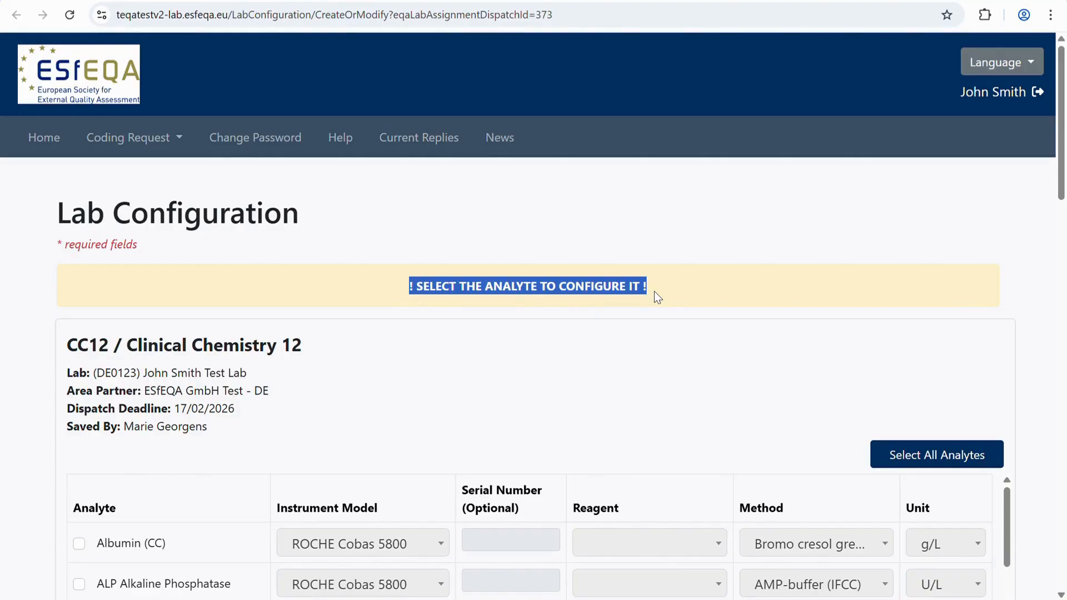
click(654, 291)
drag(1061, 167, 1062, 282)
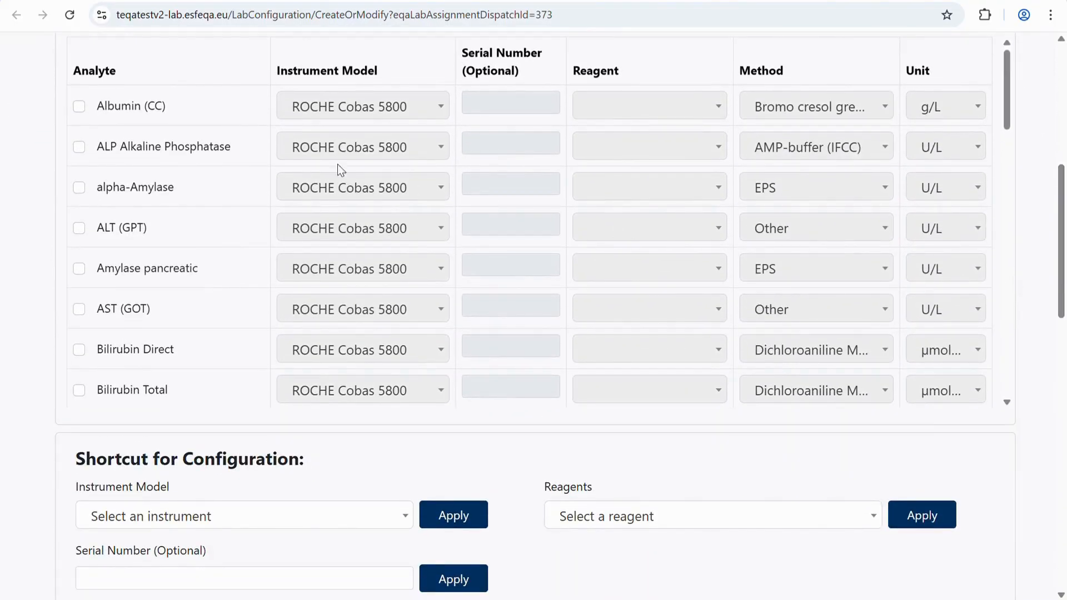
click(80, 107)
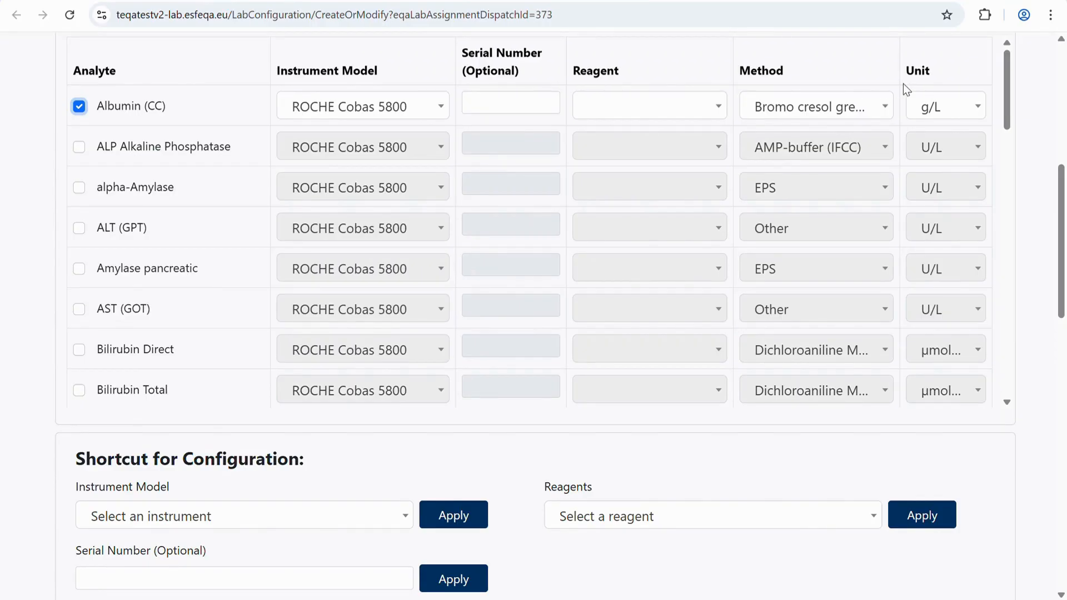
Find the Roche instruments for Albumin (CC) and set its instrument model to ROCHE AVL Electrolyte Analyzer 9180
click(447, 111)
click(413, 138)
text(Roche)
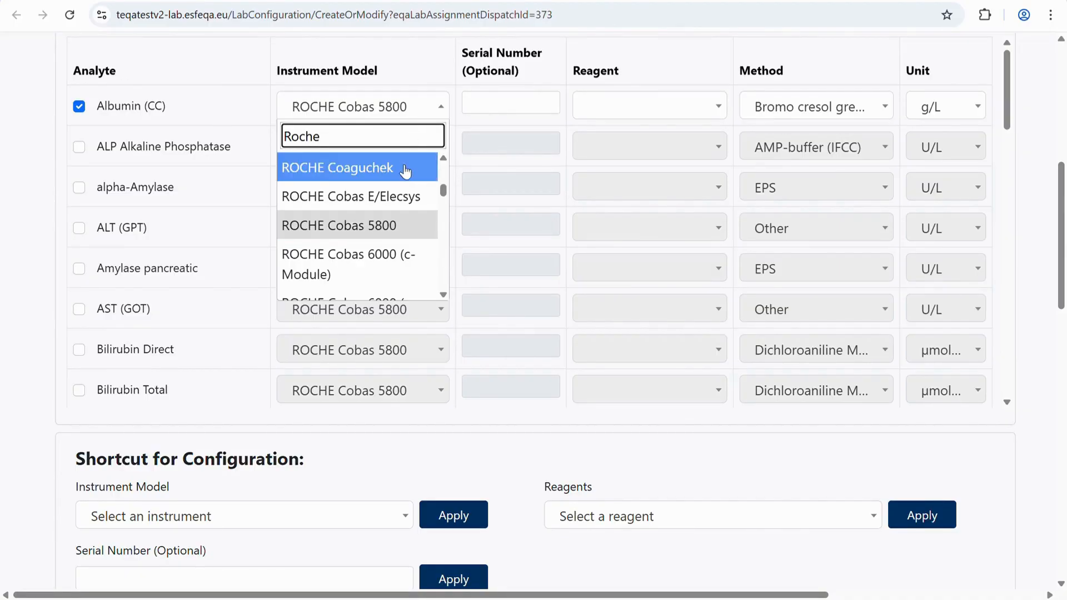
scroll(401, 189, down, 2)
scroll(402, 189, down, 2)
scroll(401, 189, up, 4)
scroll(401, 189, up, 2)
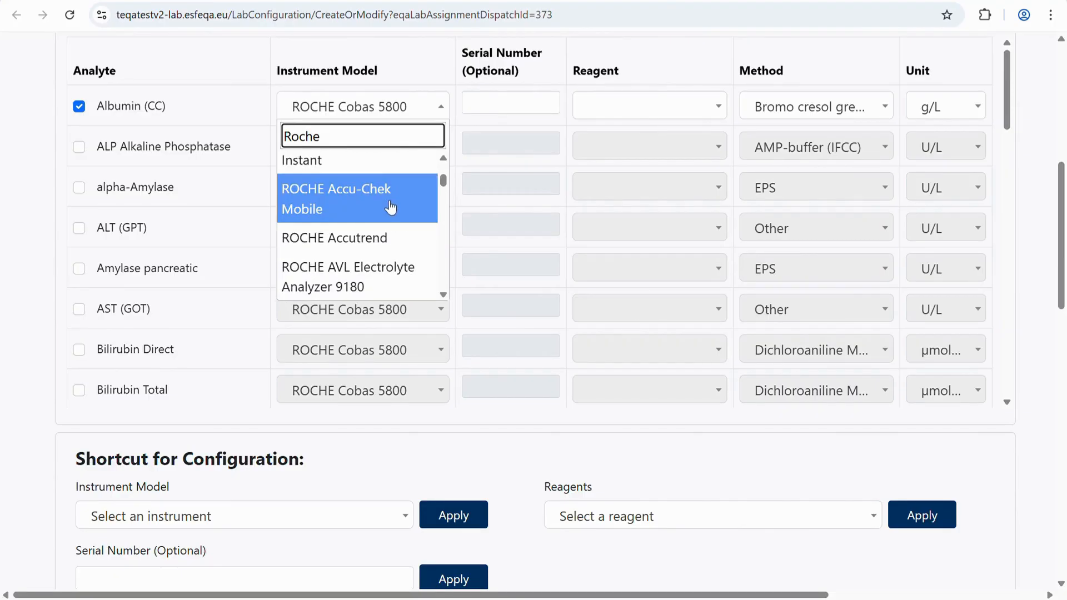
click(369, 289)
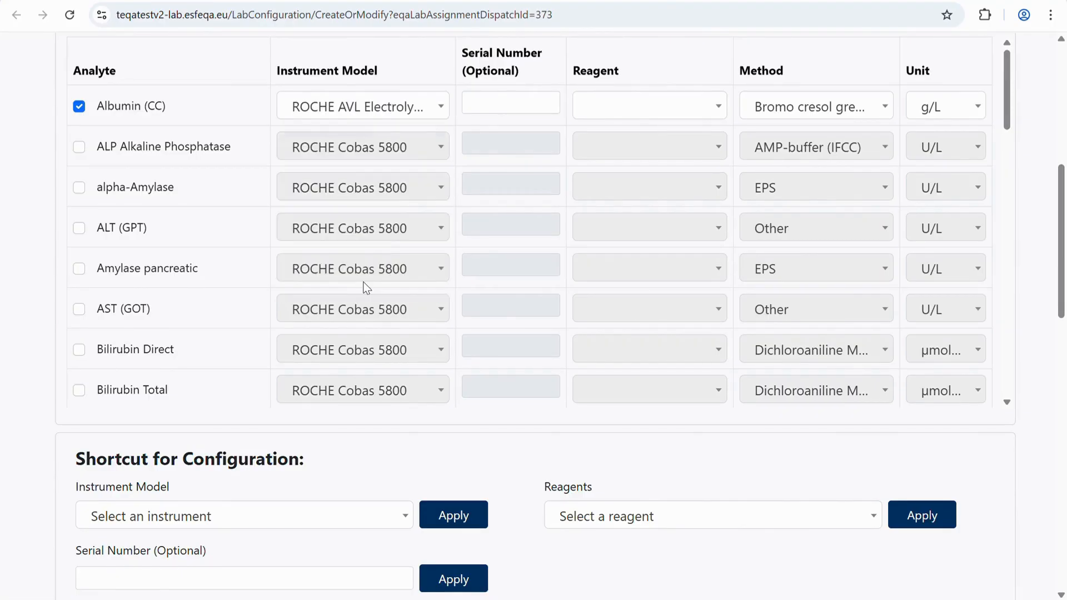
click(522, 113)
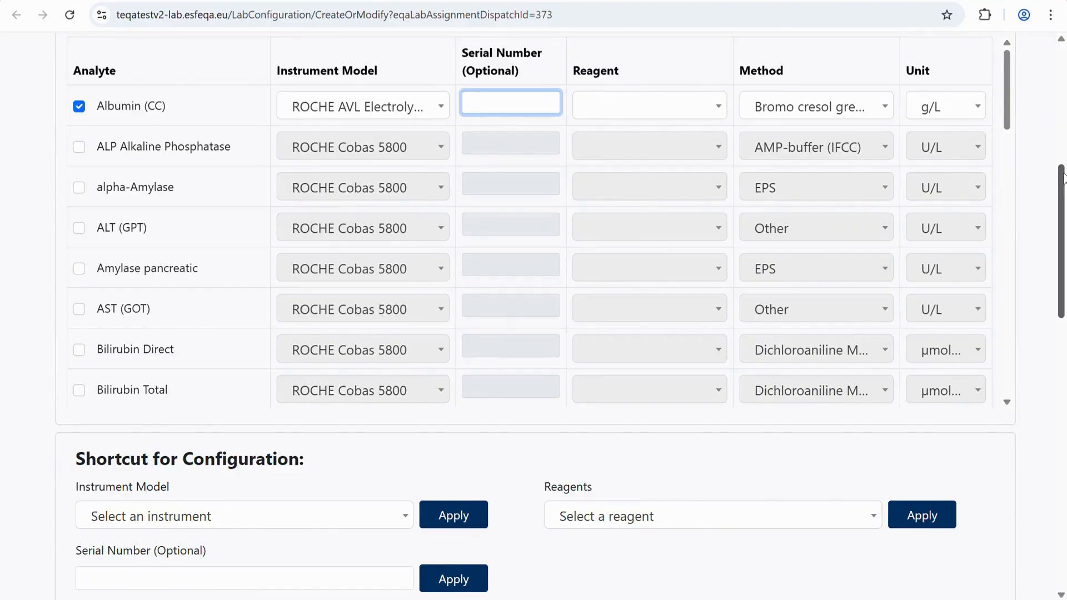
Select all analytes and apply the ROCHE 9180 Electrolyte Analyzer instrument model to them with the configuration shortcut
scroll(1063, 176, up, 3)
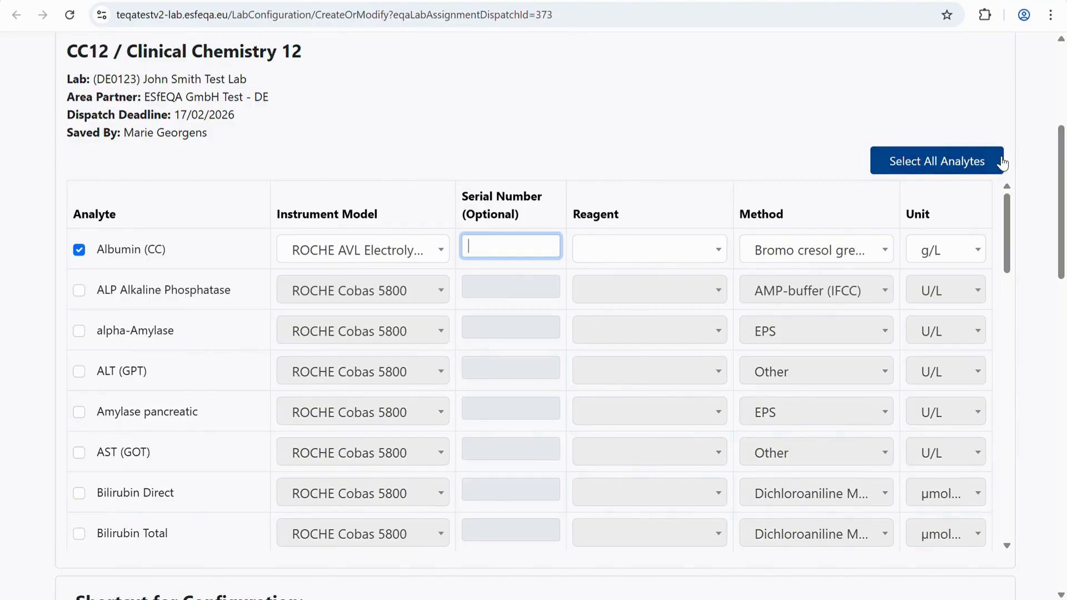
click(1002, 162)
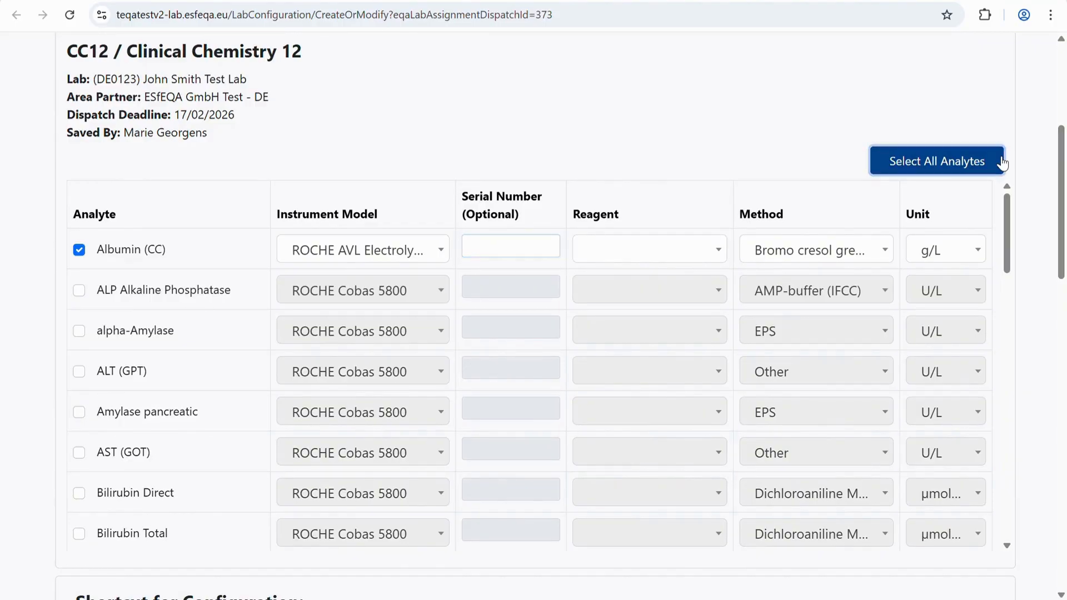
scroll(1062, 153, down, 5)
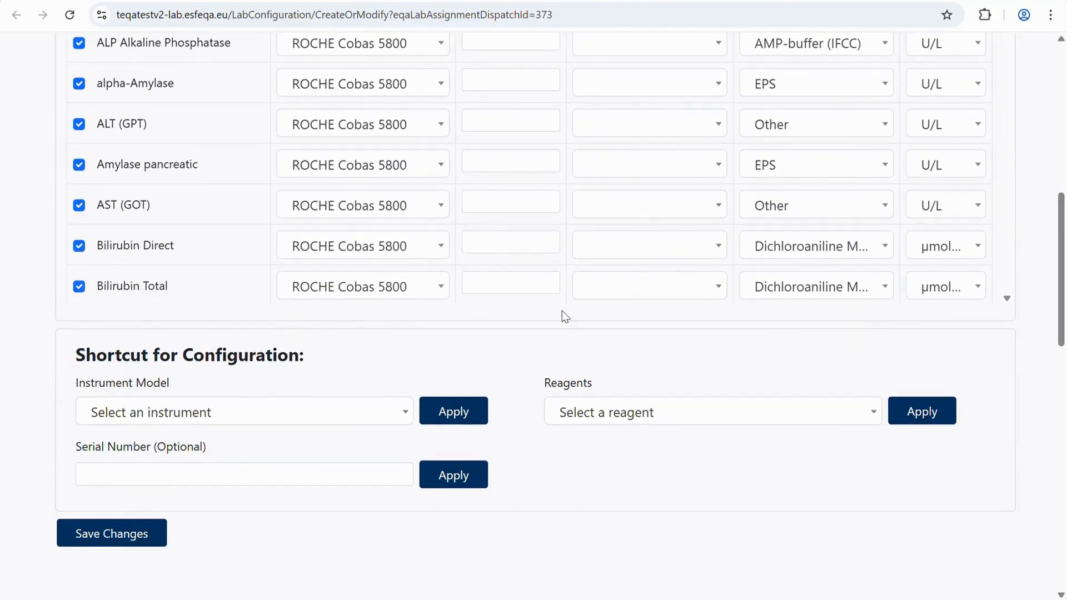
click(407, 414)
click(236, 243)
text(Roche)
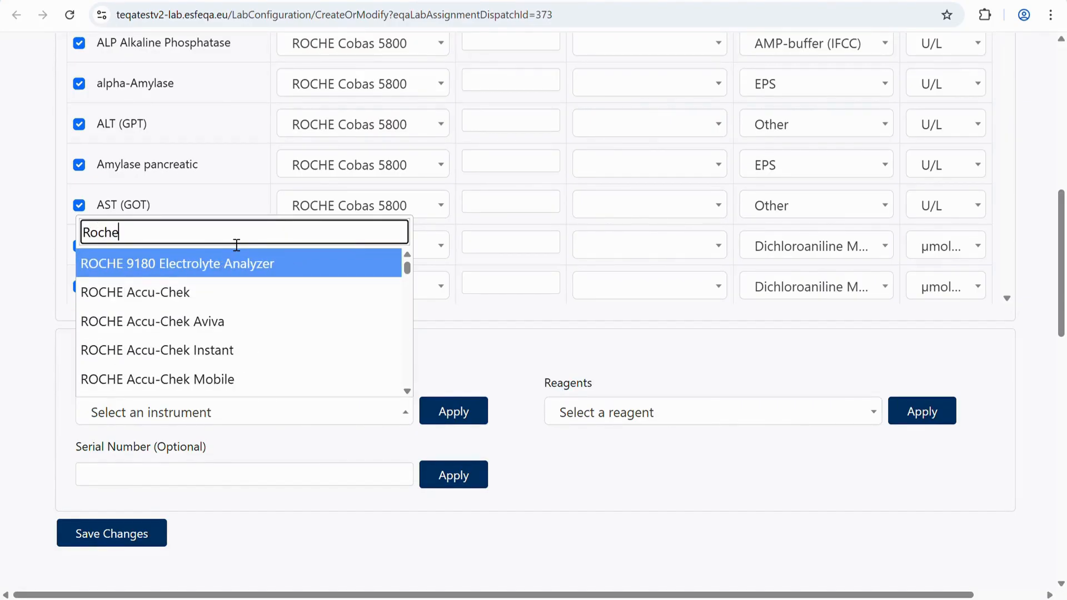
key(Return)
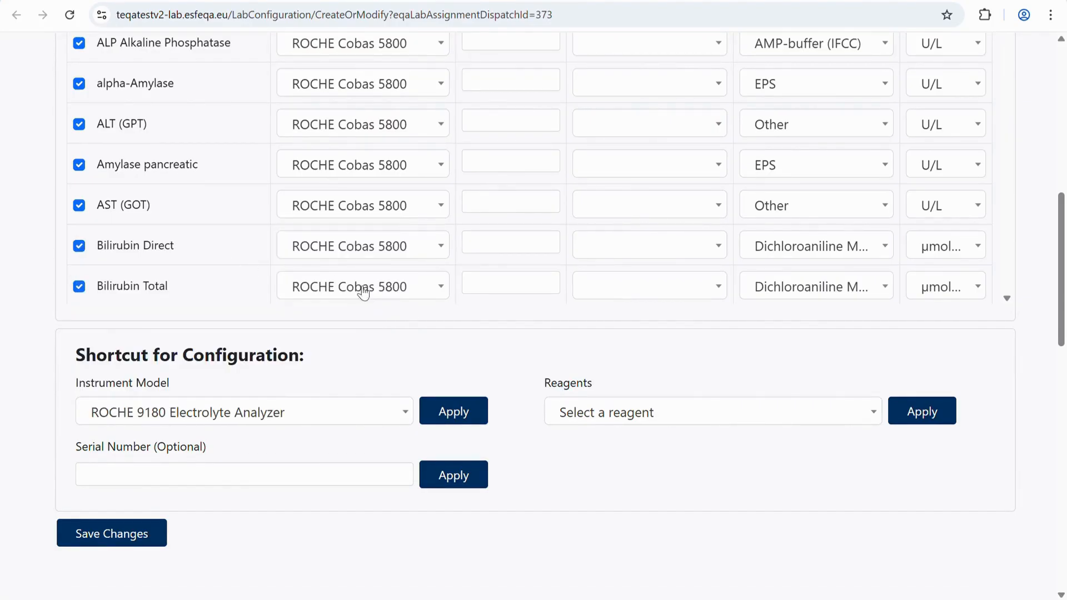
click(469, 397)
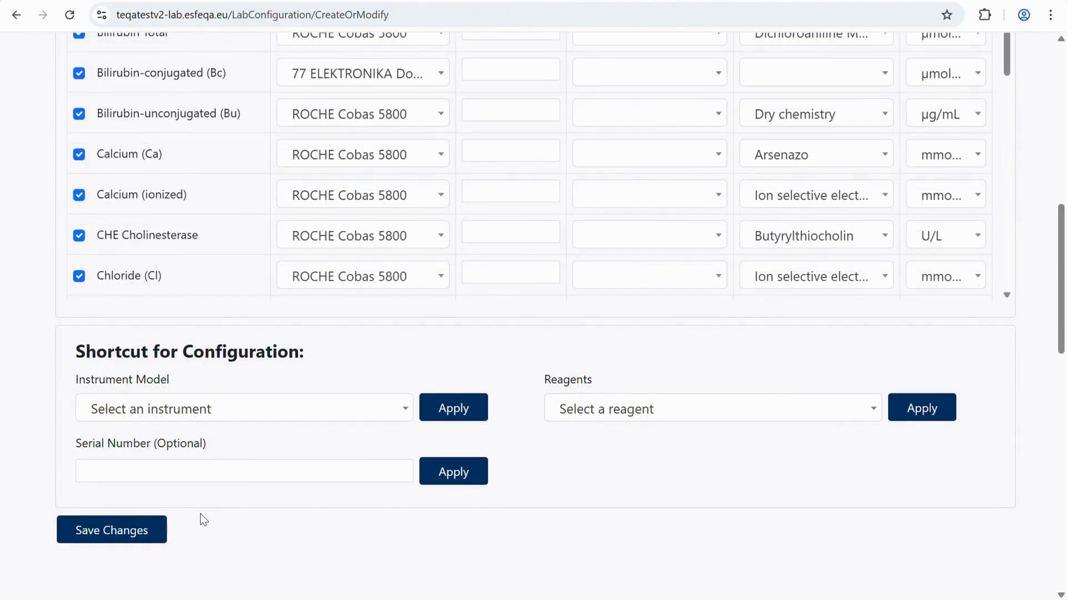
Exclude Bilirubin-conjugated (Bc), which has no method, from the analyte selection and save the lab configuration
click(161, 534)
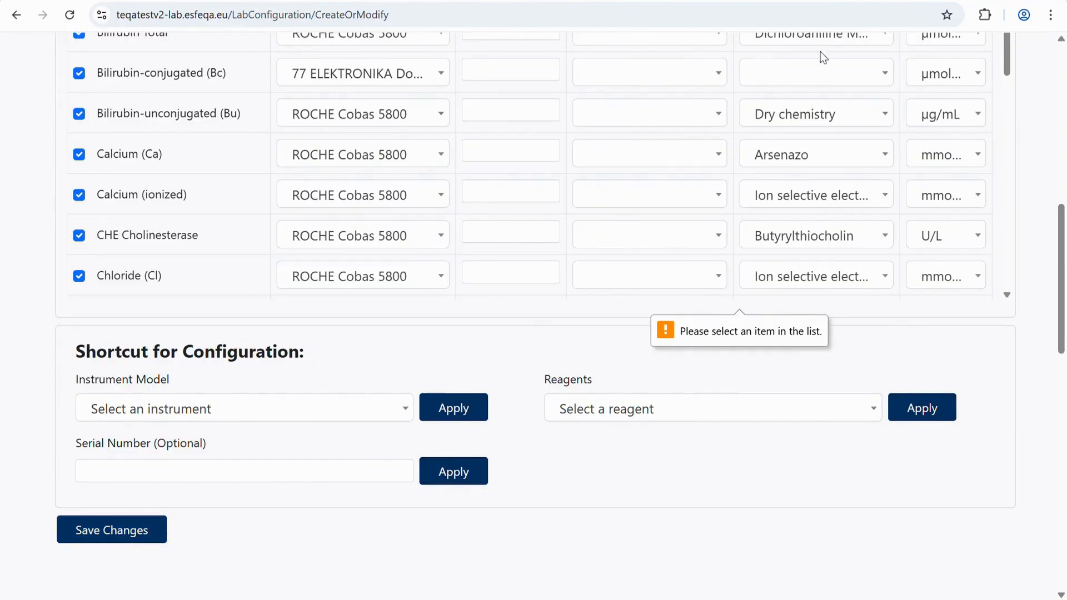
click(797, 81)
click(767, 78)
click(79, 73)
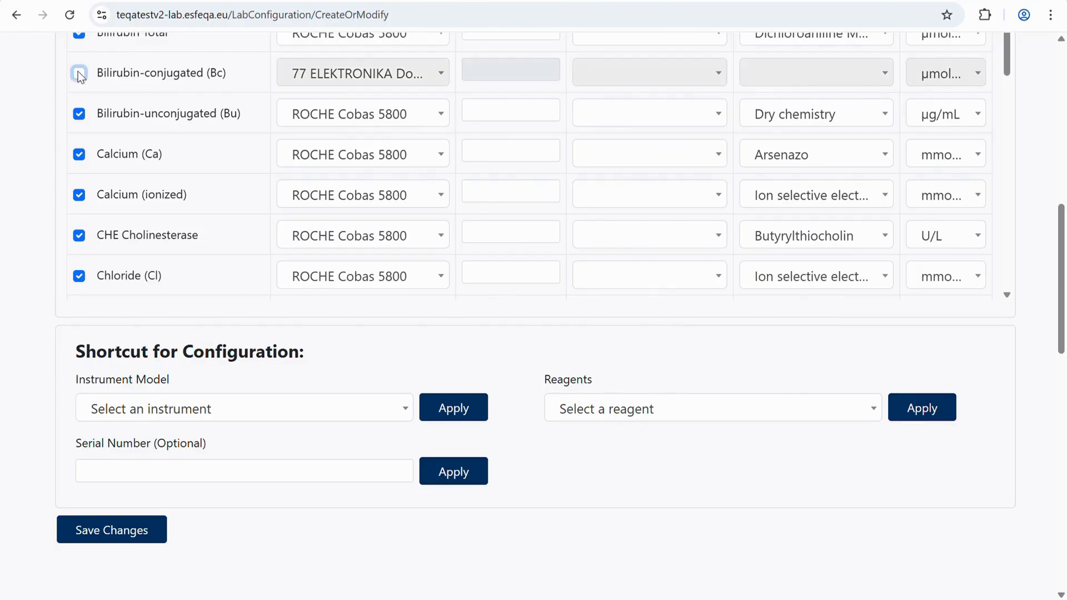
click(83, 528)
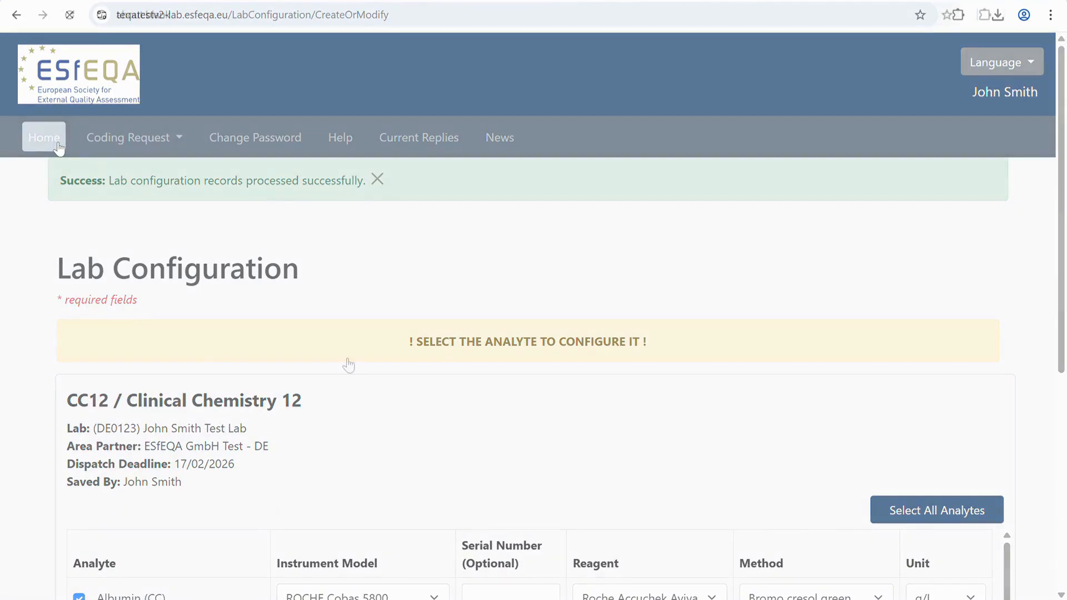
Generate the printable CC12 / Clinical Chemistry 12 configuration and review the analyte table in the PDF
click(349, 366)
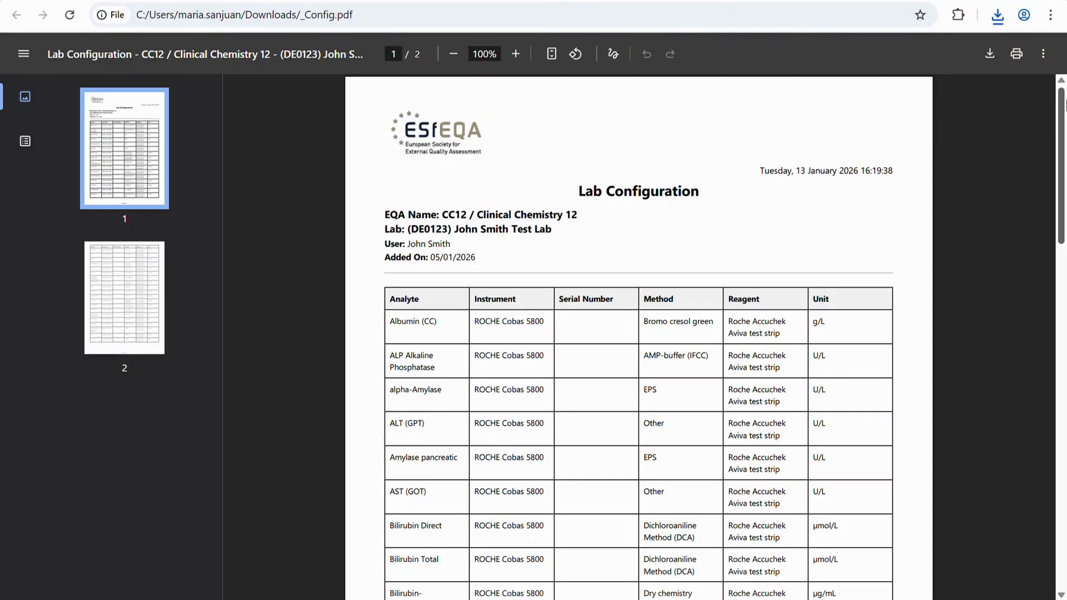
drag(1063, 103, 1064, 274)
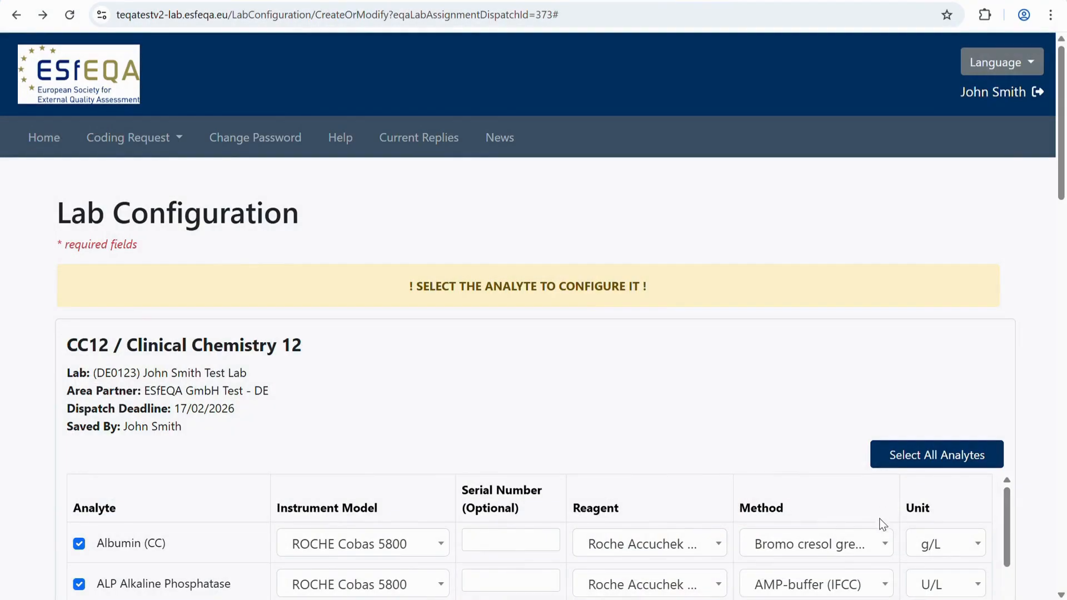
Set the method of Albumin (CC) to Other in the lab configuration
click(881, 540)
click(855, 518)
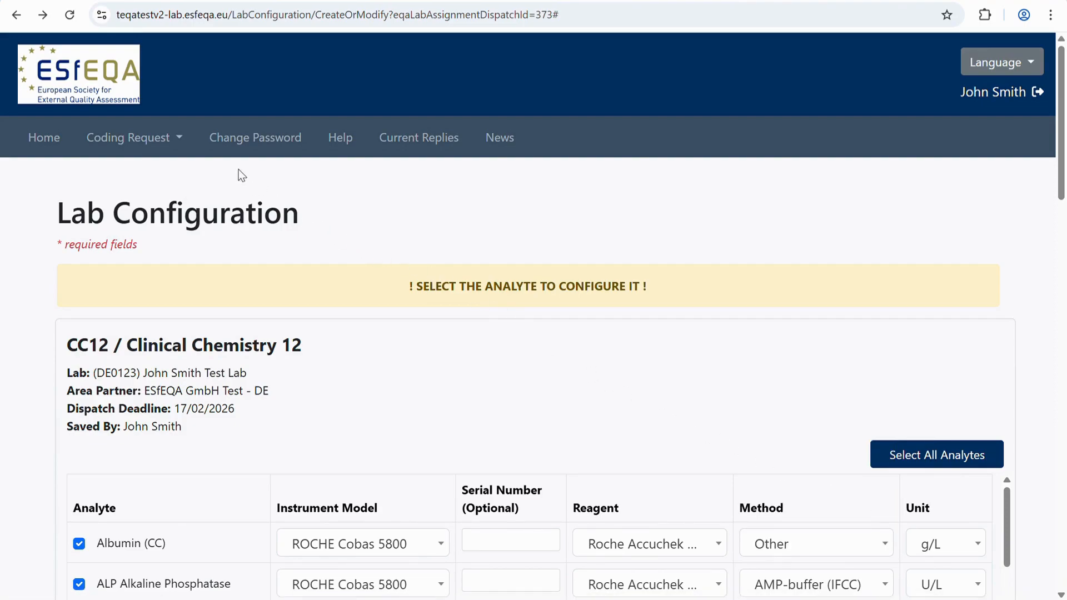
Start a new coding request and set its type to Method
click(179, 139)
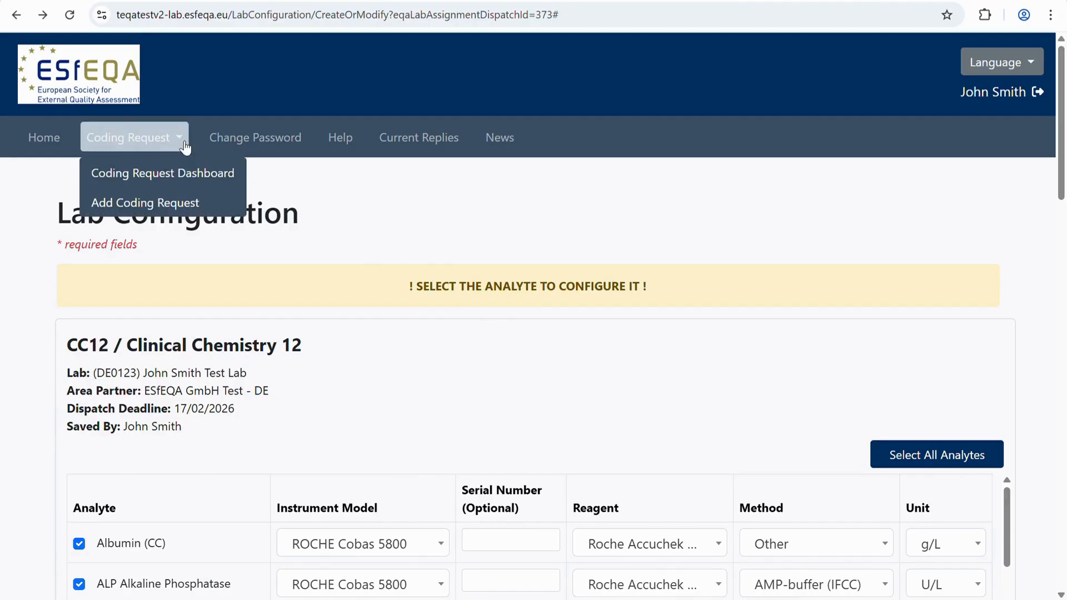
click(184, 203)
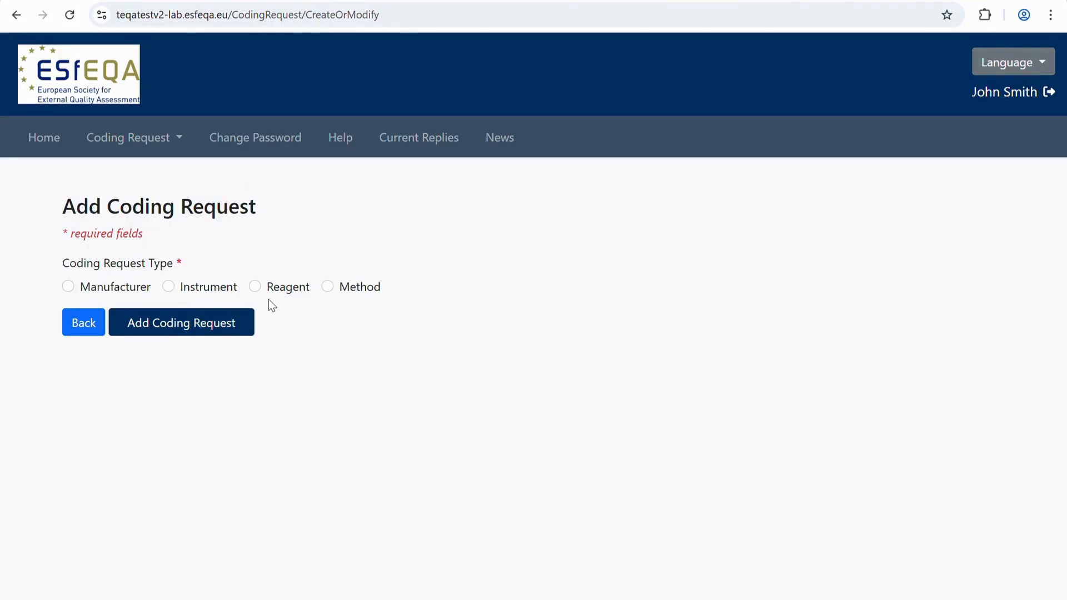
click(327, 288)
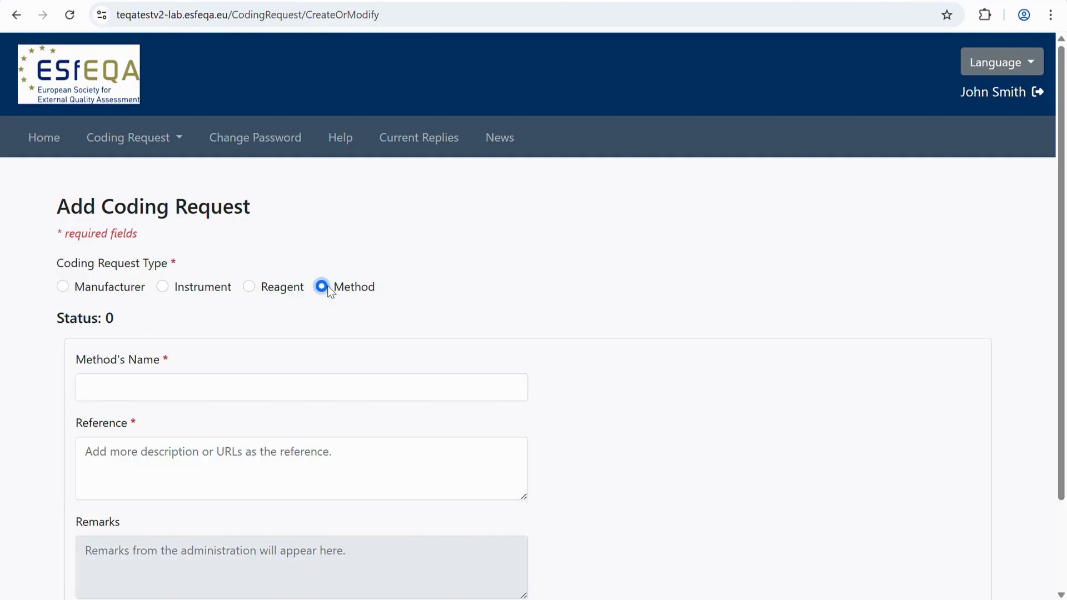
scroll(292, 332, down, 2)
click(283, 322)
text(Test method)
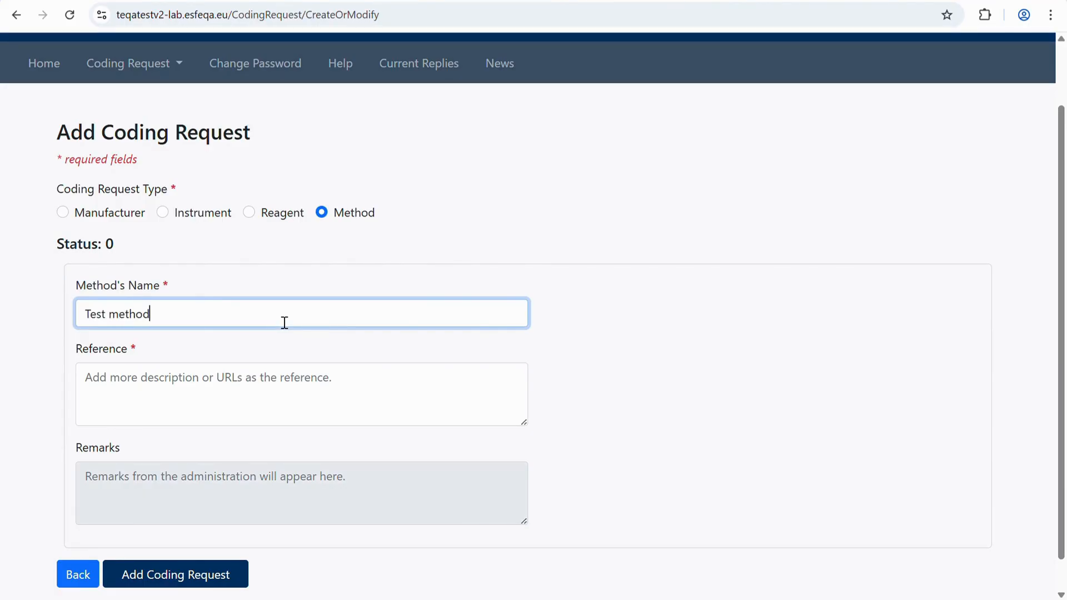
click(290, 379)
text(https://www.roche-lab.com/reagents/albumin-bcg)
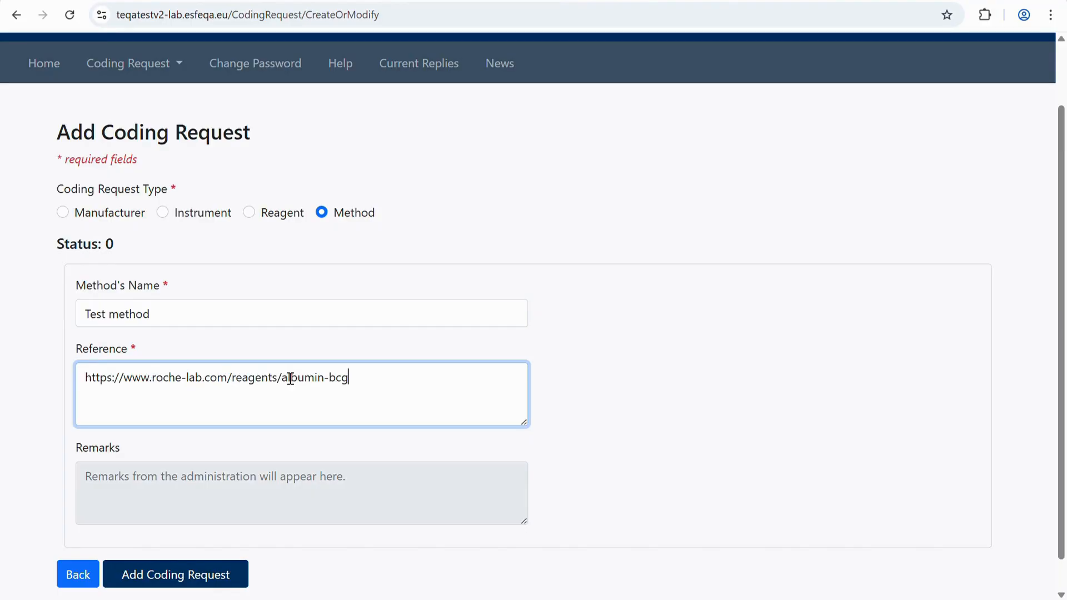